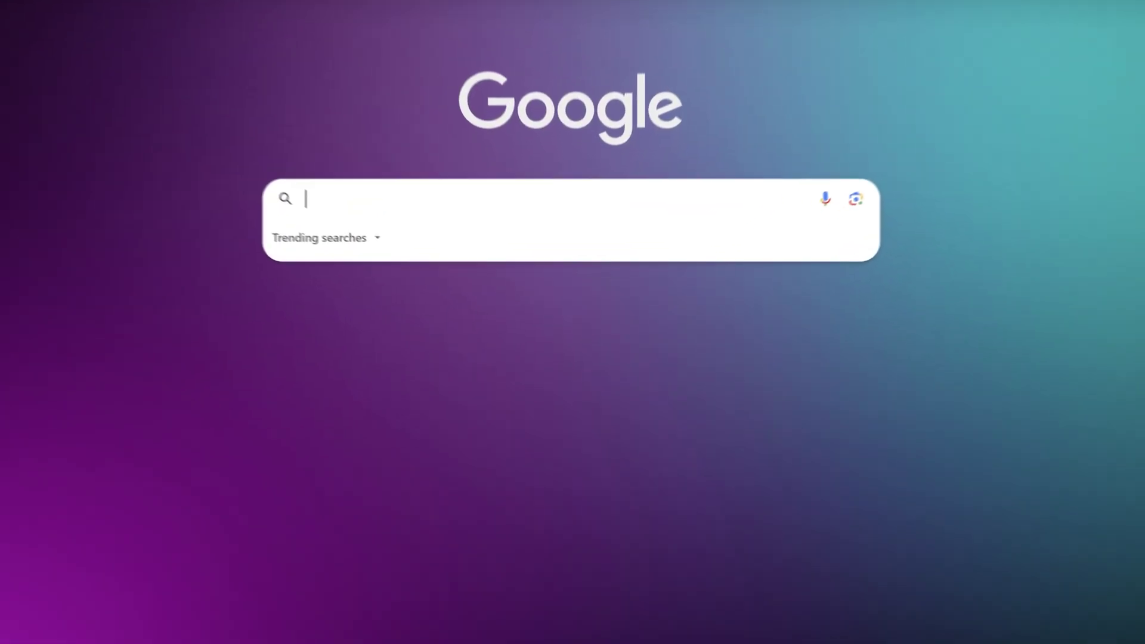
# Search Google for "google play games windows" and open the Google Play Games page for Windows PC.
pyautogui.write('google p')
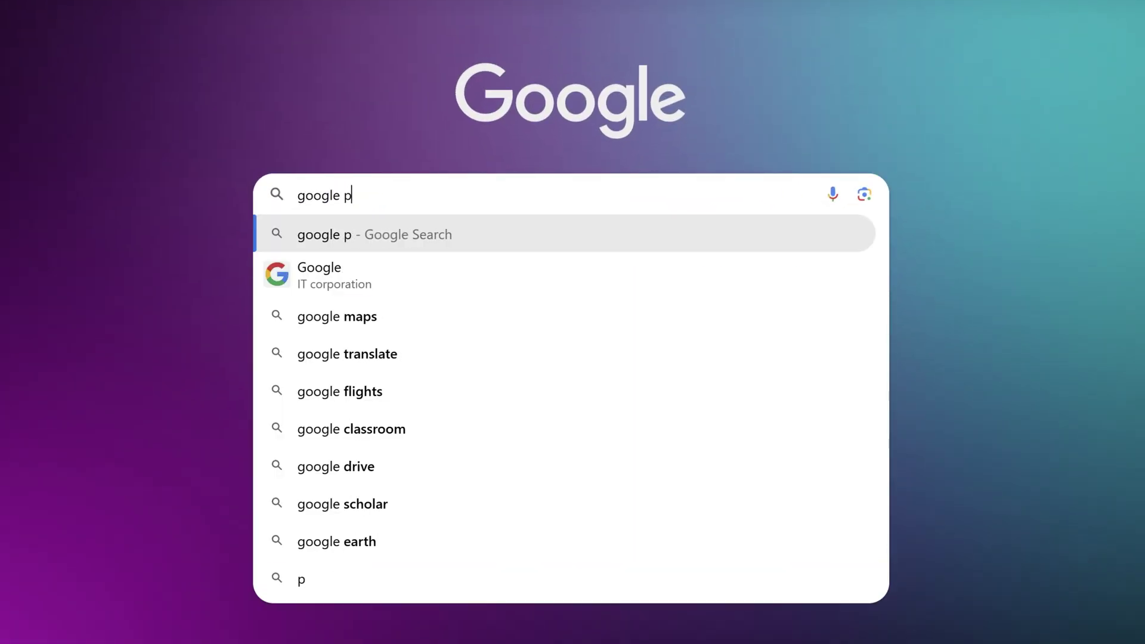
pyautogui.write('lay games windows')
pyautogui.press('Return')
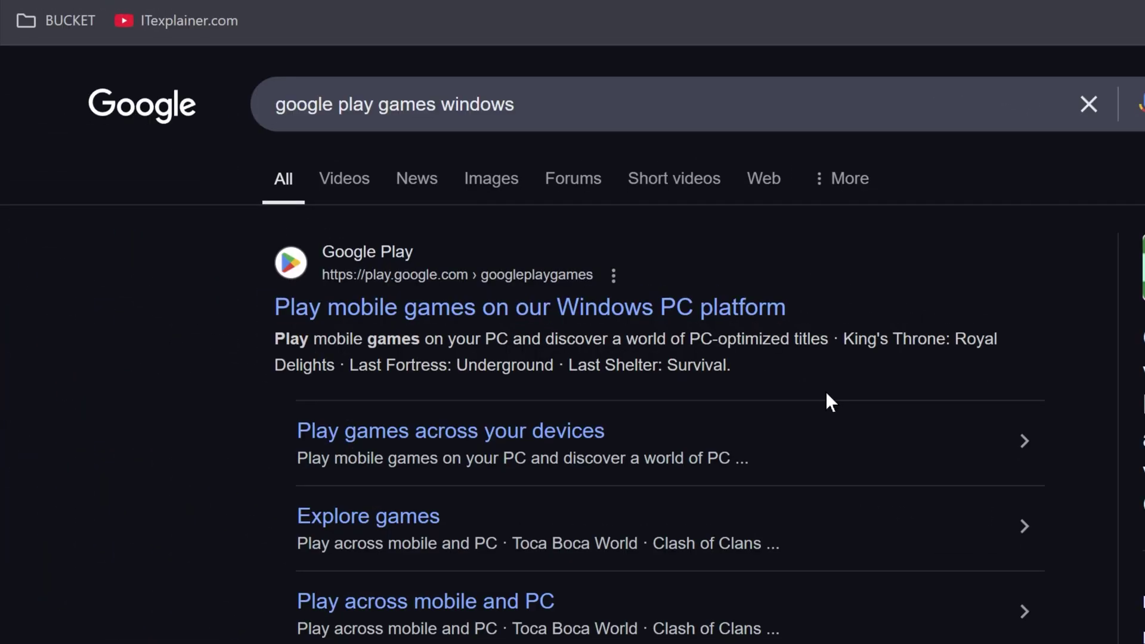
pyautogui.click(725, 330)
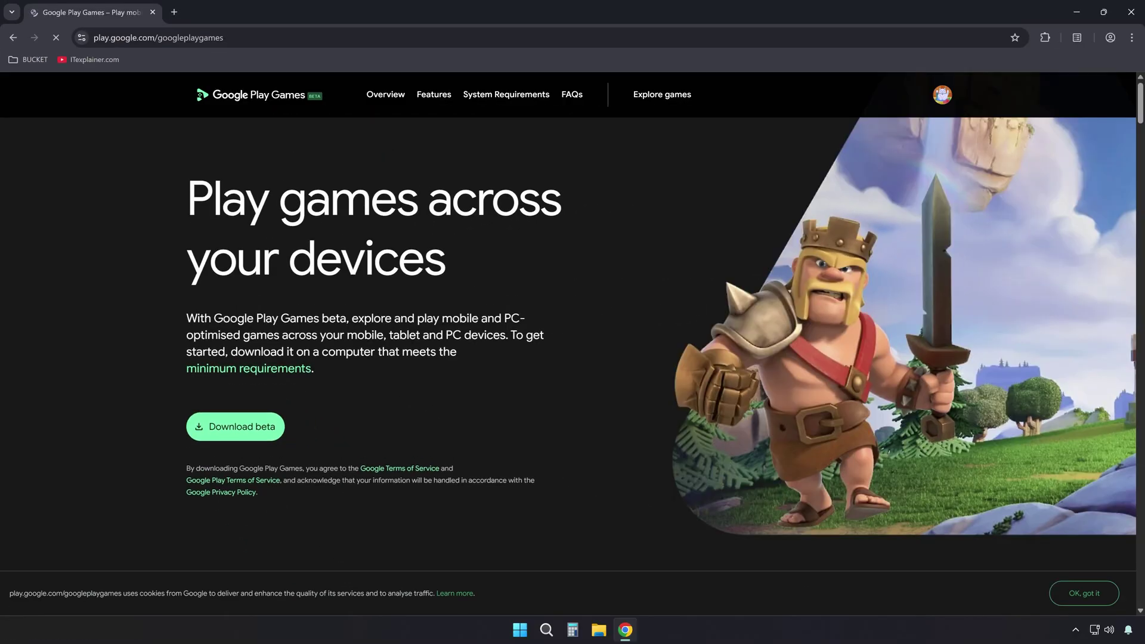
# Download the Google Play Games beta installer and install it to C:\Program Files\Google\Play Games.
pyautogui.click(255, 426)
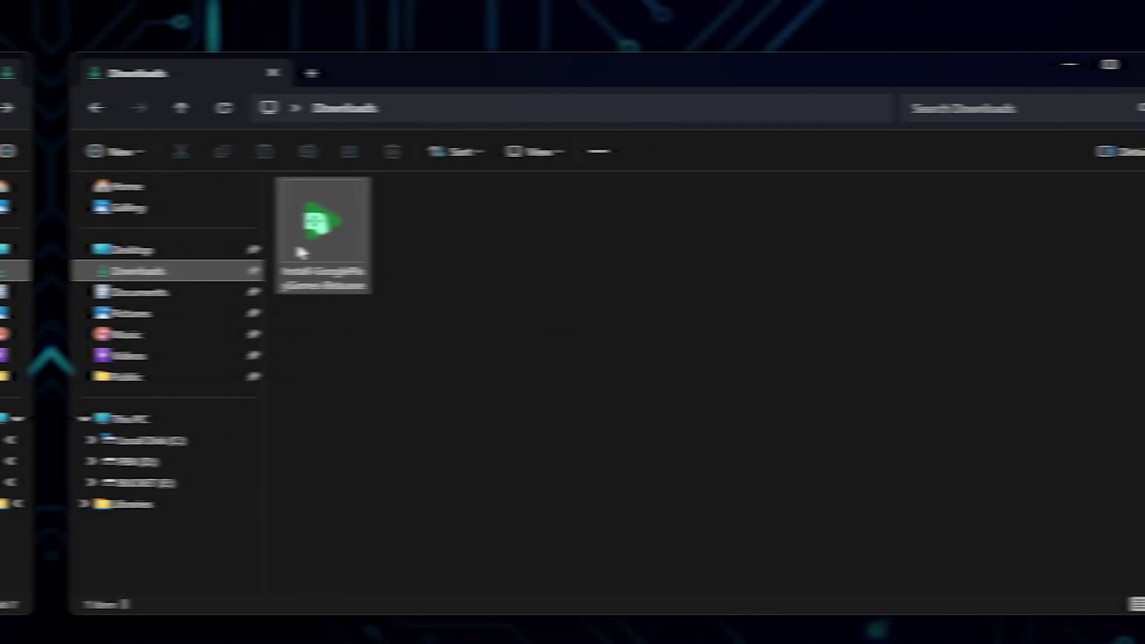
pyautogui.click(304, 251)
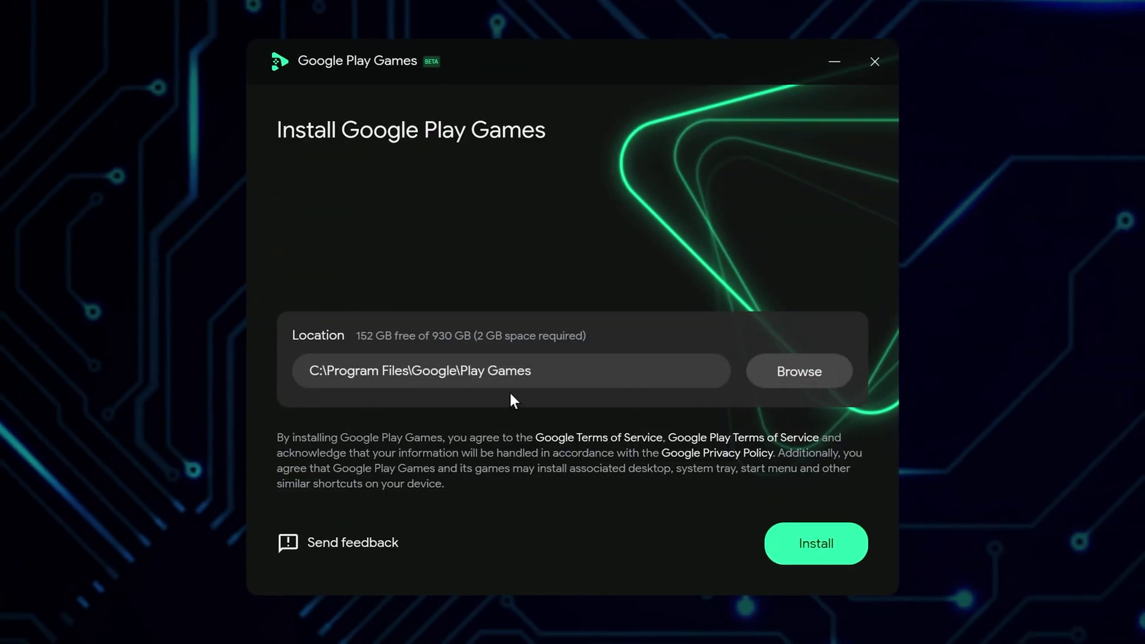
pyautogui.click(792, 548)
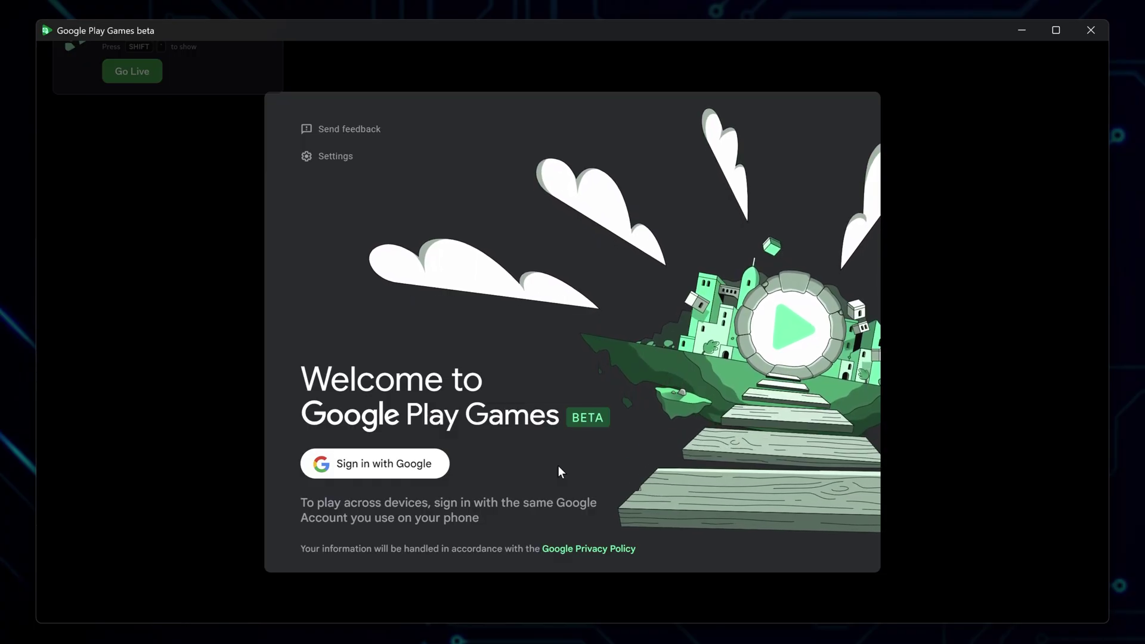
# Sign in with the Google account and finish the profile setup, accepting the terms with diagnostic data sharing turned off.
pyautogui.click(404, 462)
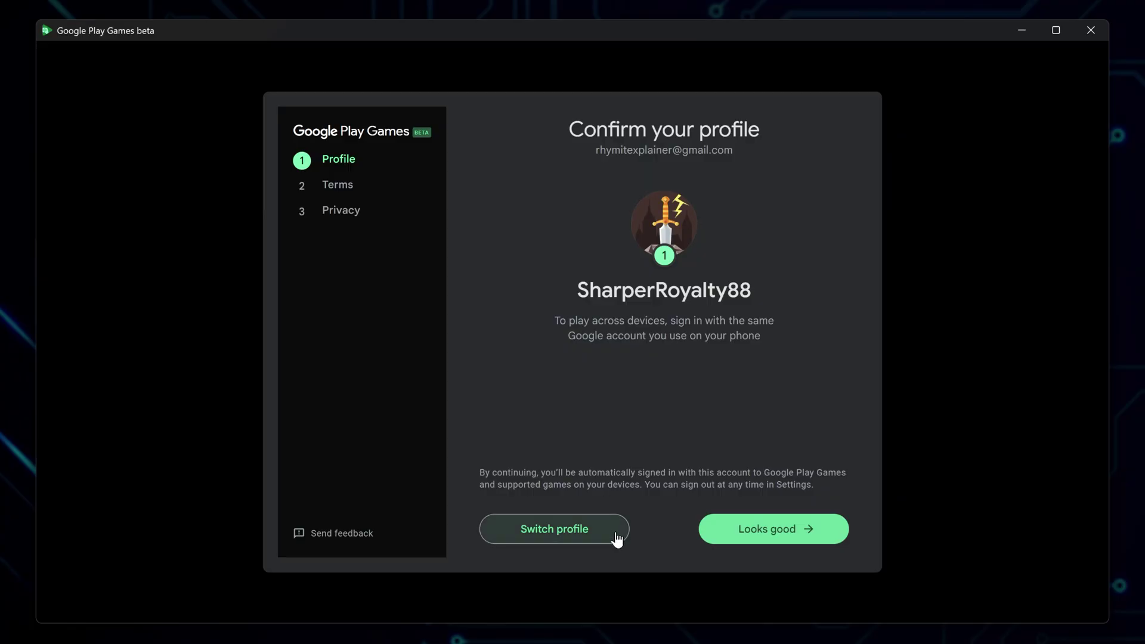
pyautogui.click(721, 540)
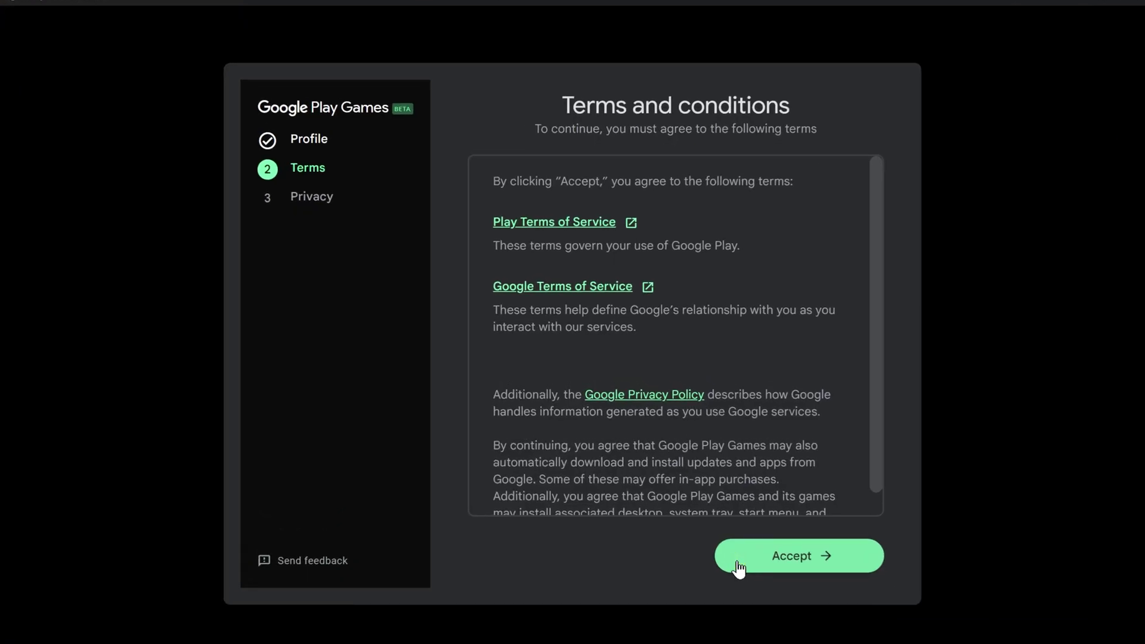
pyautogui.click(737, 564)
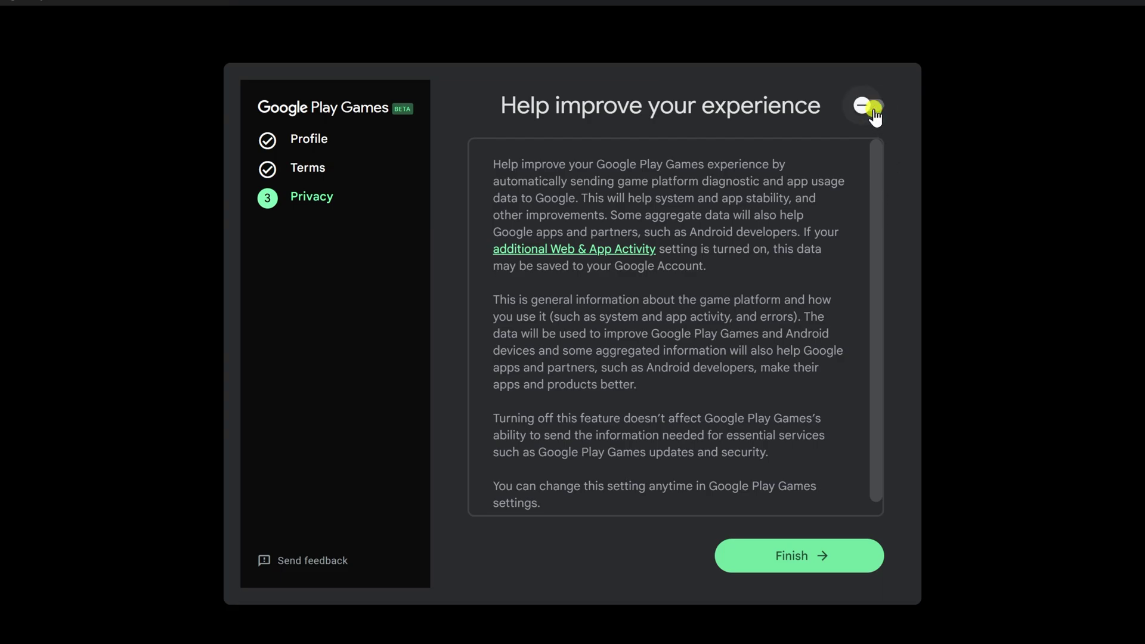
pyautogui.click(749, 566)
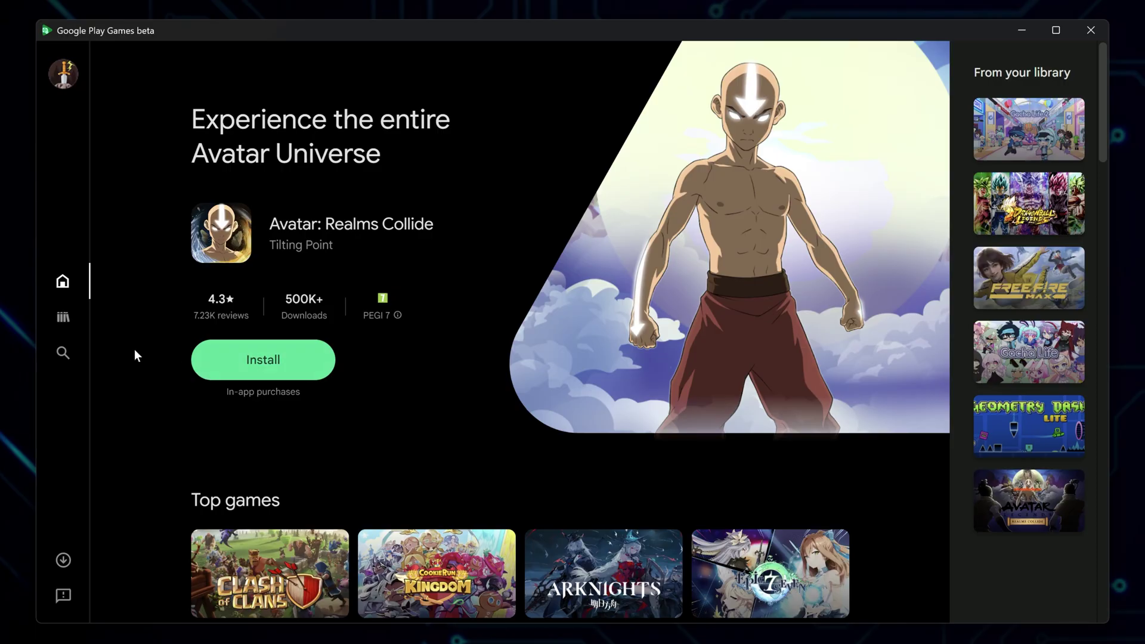
# Search the game catalogue for "offroad outlaws" and open the Offroad Outlaws page.
pyautogui.click(68, 353)
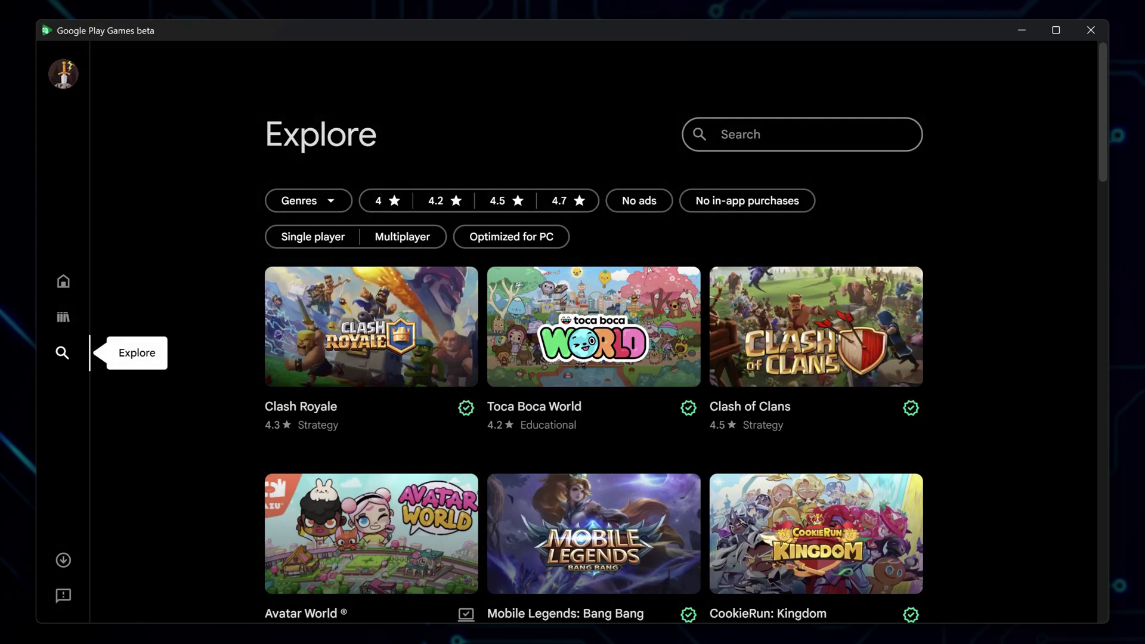
pyautogui.click(752, 132)
pyautogui.write('offroad outlaw')
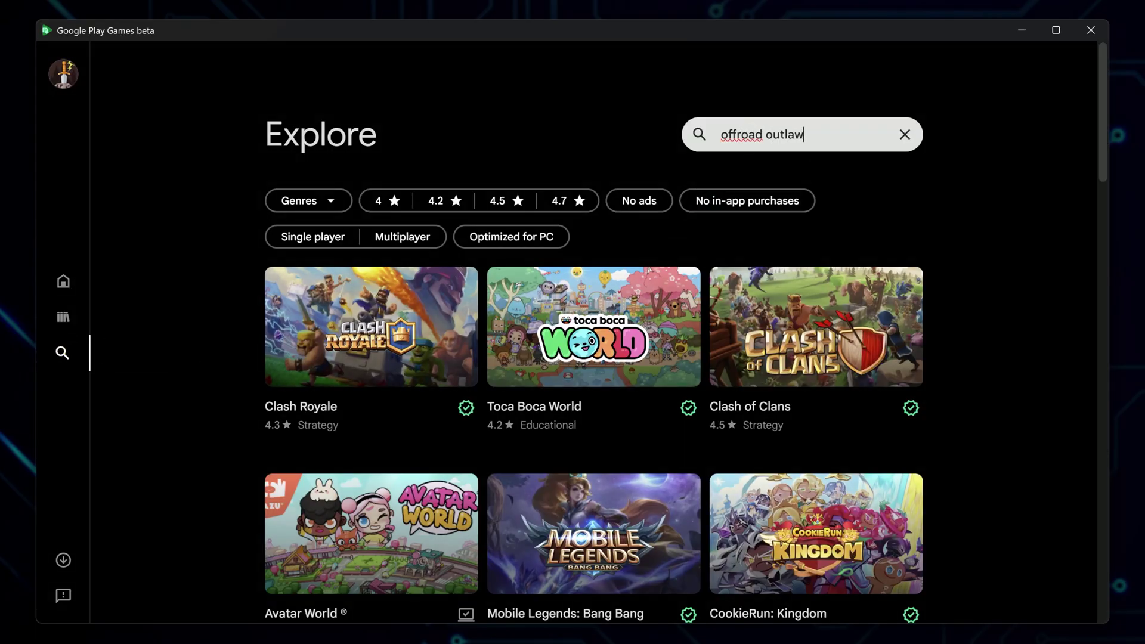
pyautogui.write('s')
pyautogui.press('Return')
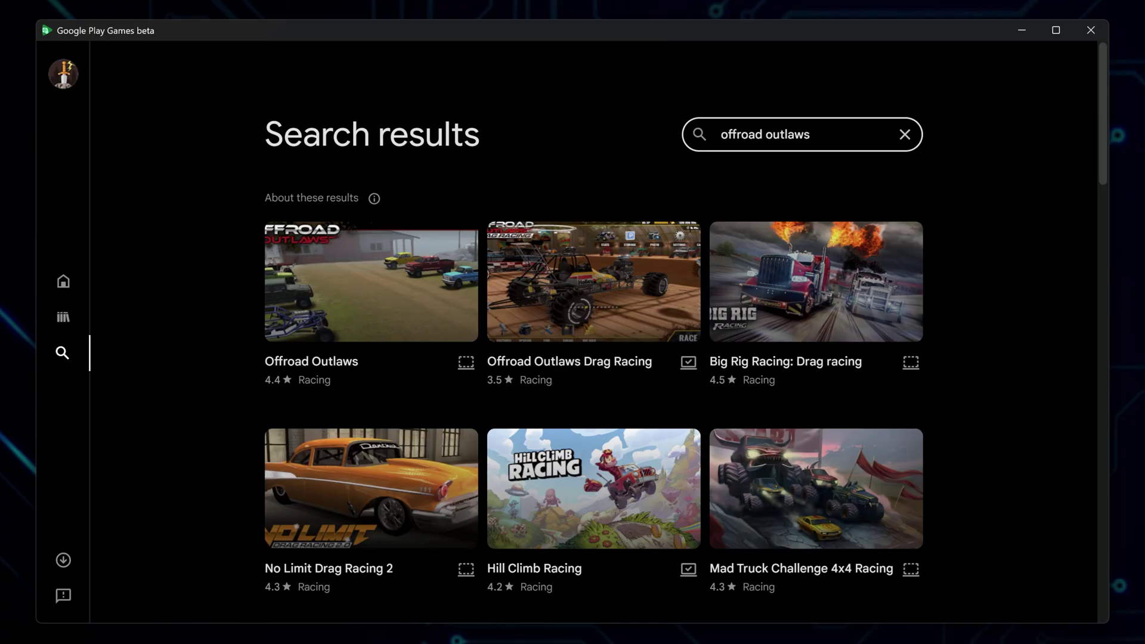
pyautogui.click(385, 293)
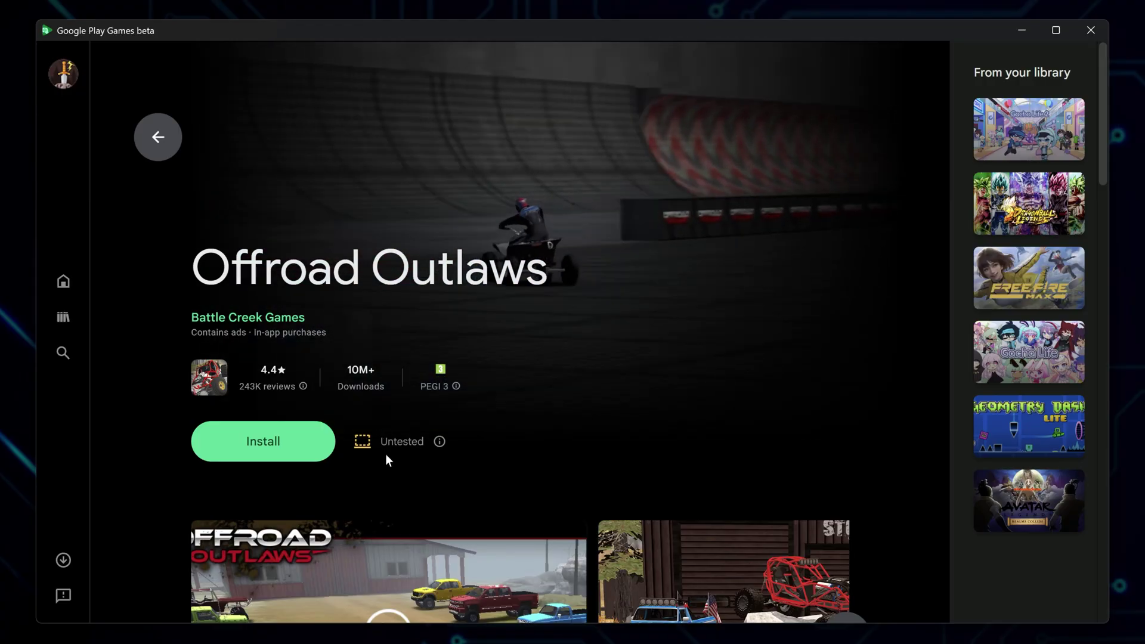
# Check the Windows PC compatibility details of Offroad Outlaws and install the game with a desktop shortcut.
pyautogui.click(439, 441)
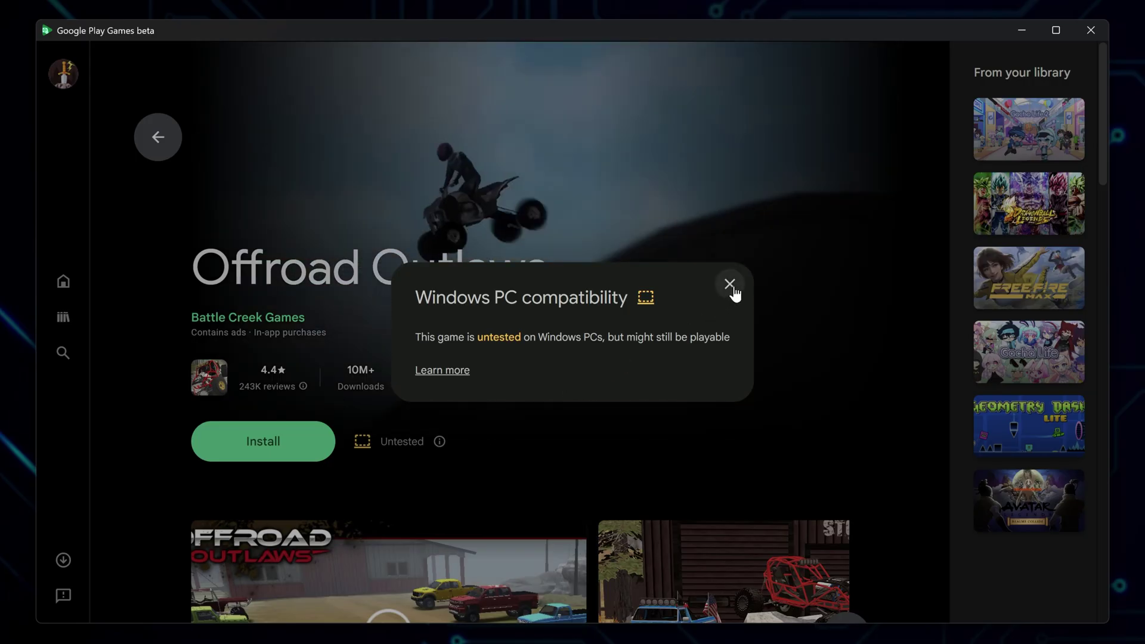
pyautogui.click(730, 285)
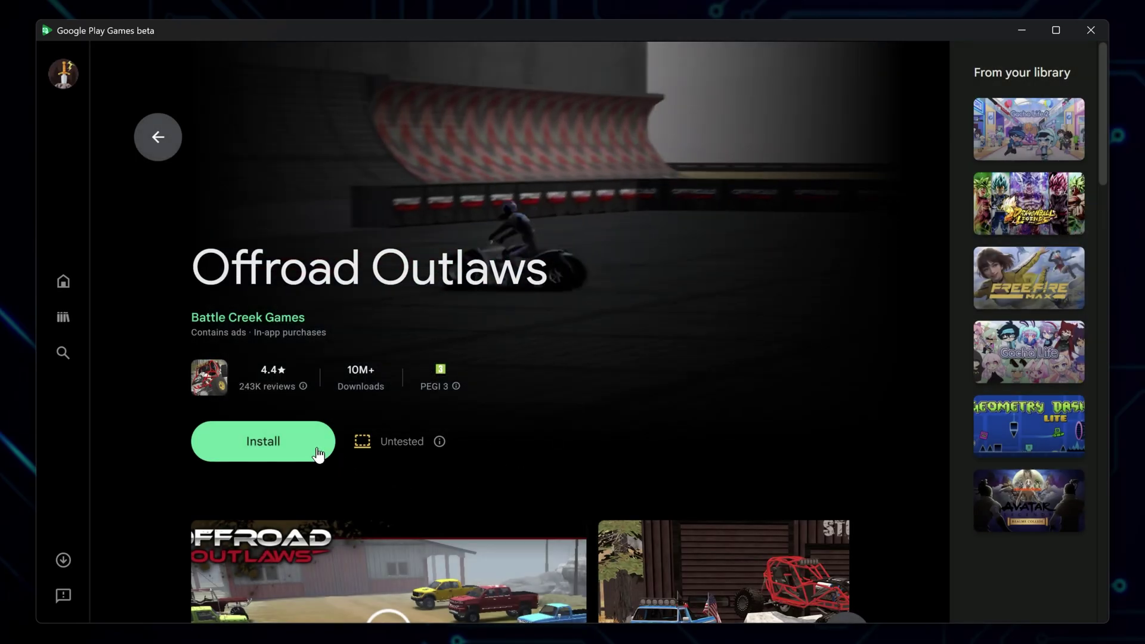
pyautogui.click(316, 447)
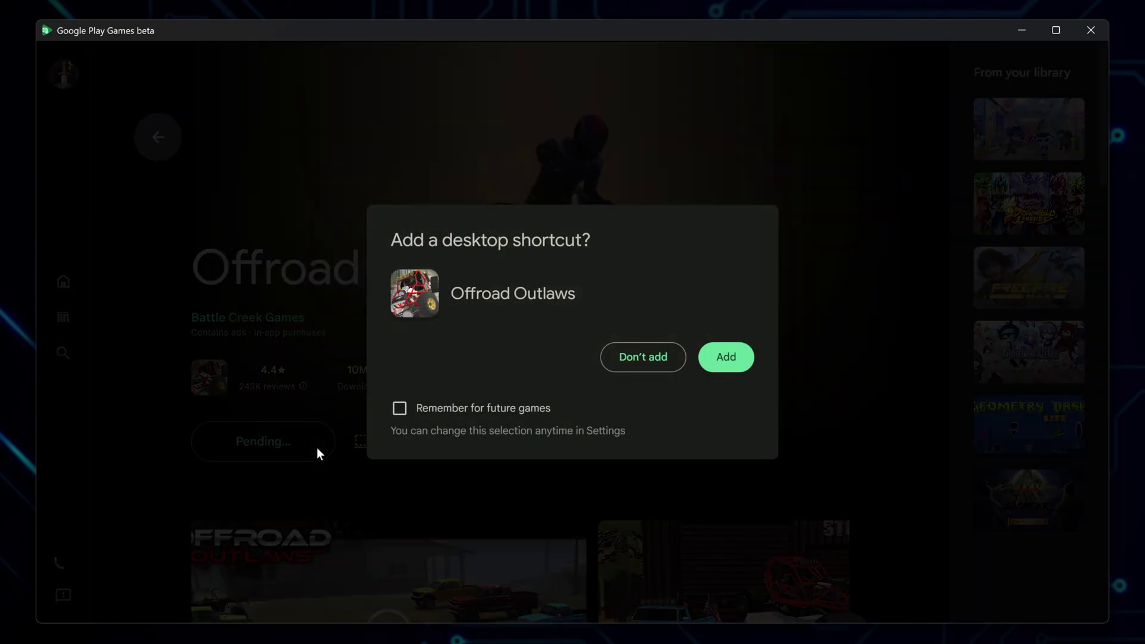
pyautogui.click(728, 363)
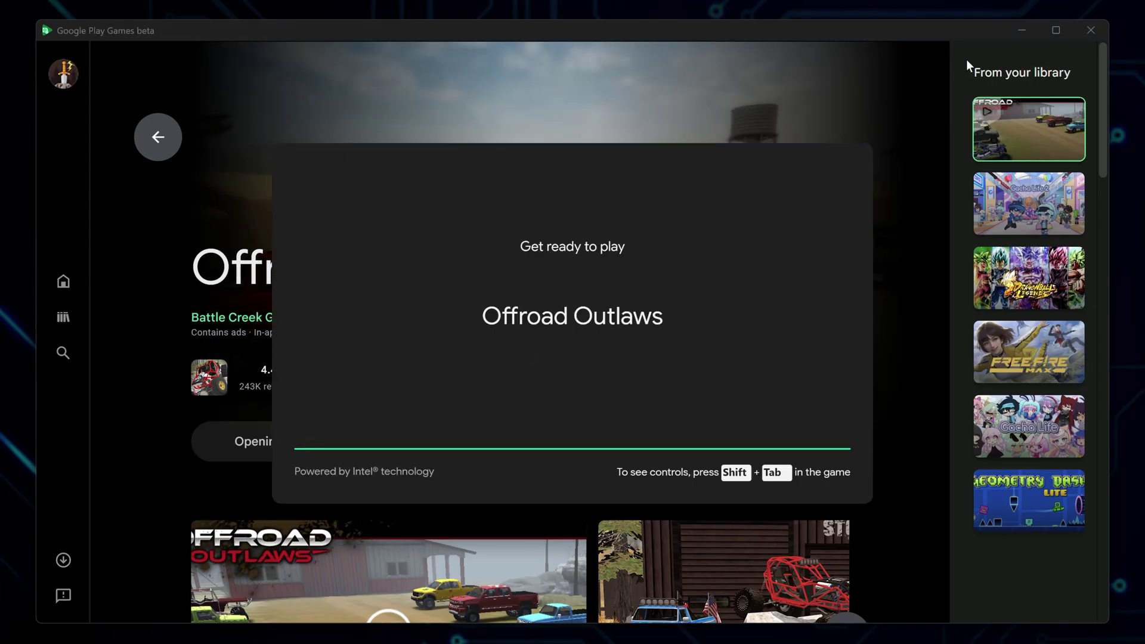
pyautogui.click(1021, 29)
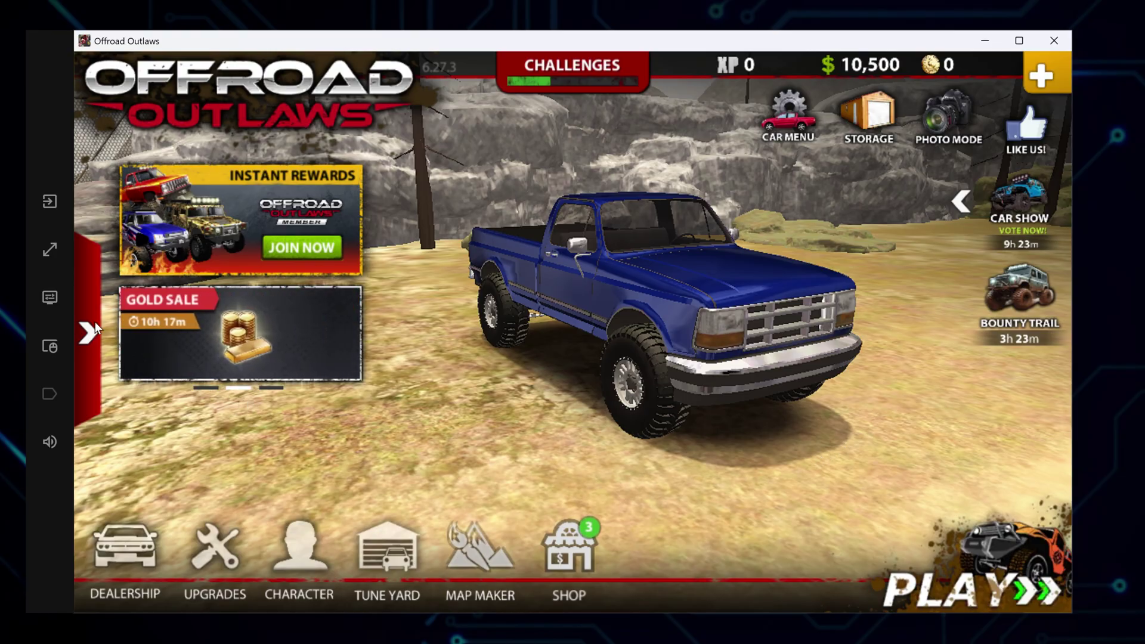
# Review the game's visual settings and start a singleplayer session on the Woodlands map.
pyautogui.click(48, 300)
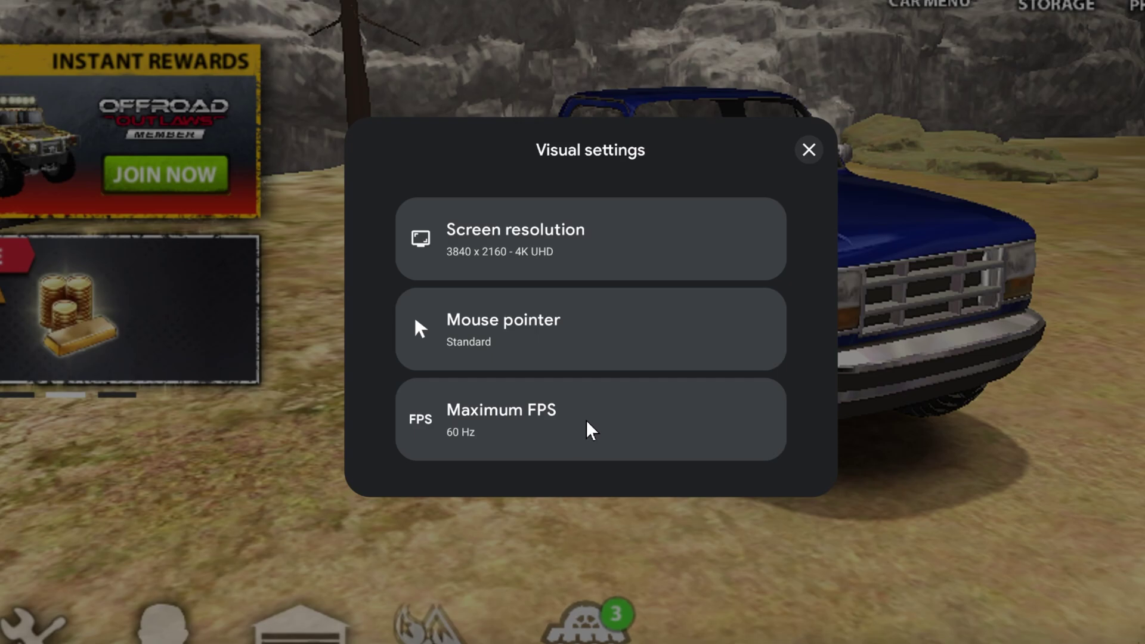
pyautogui.click(809, 150)
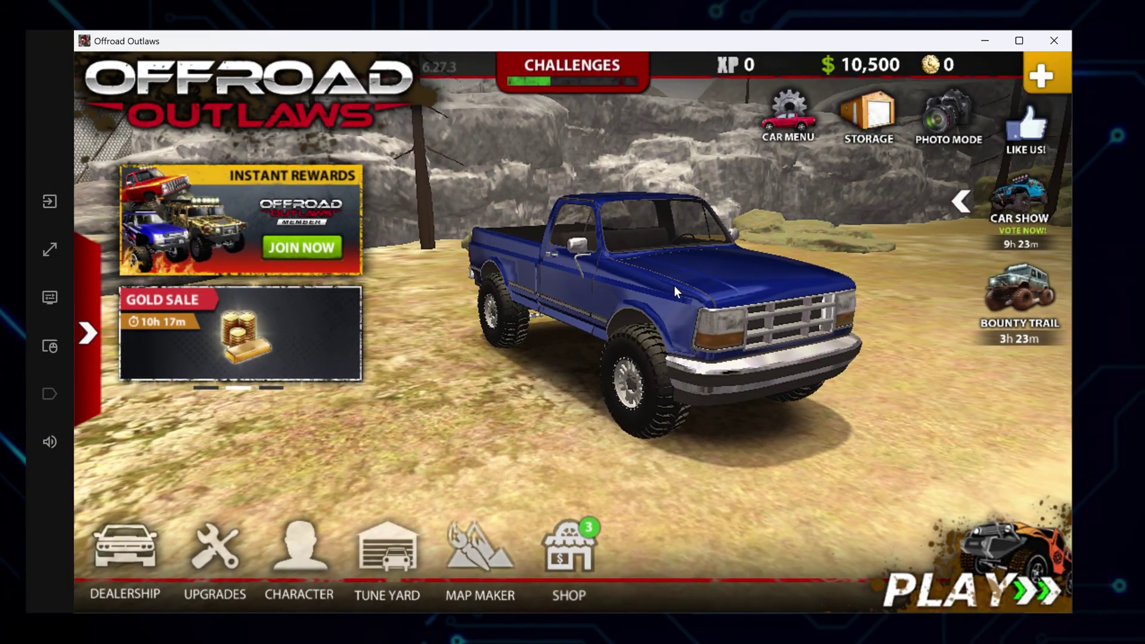
pyautogui.click(940, 590)
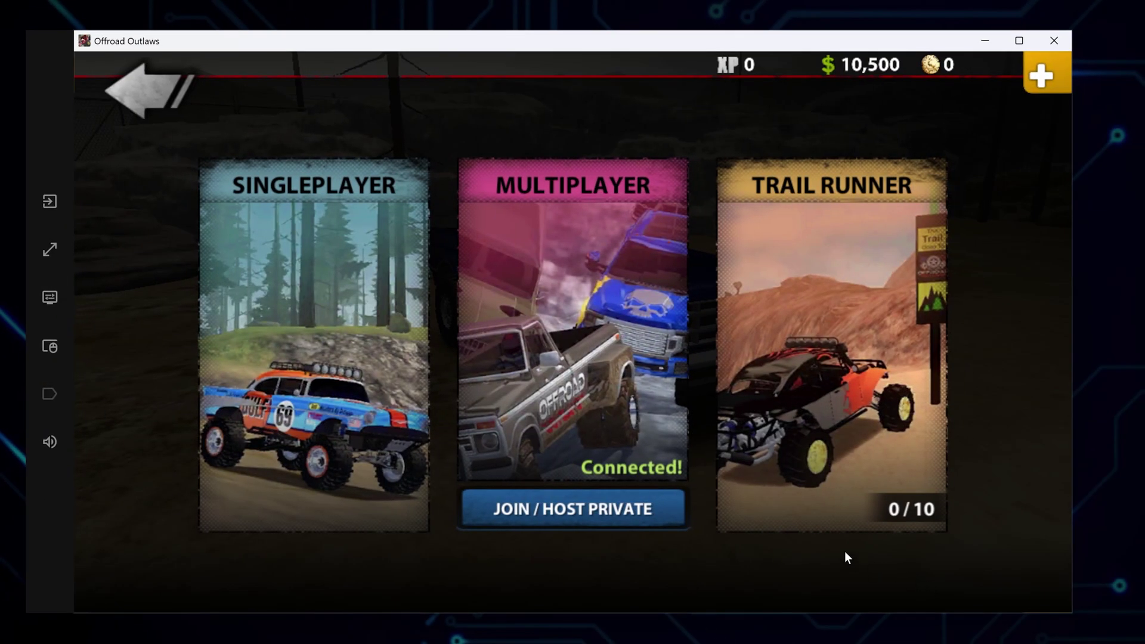
pyautogui.click(335, 392)
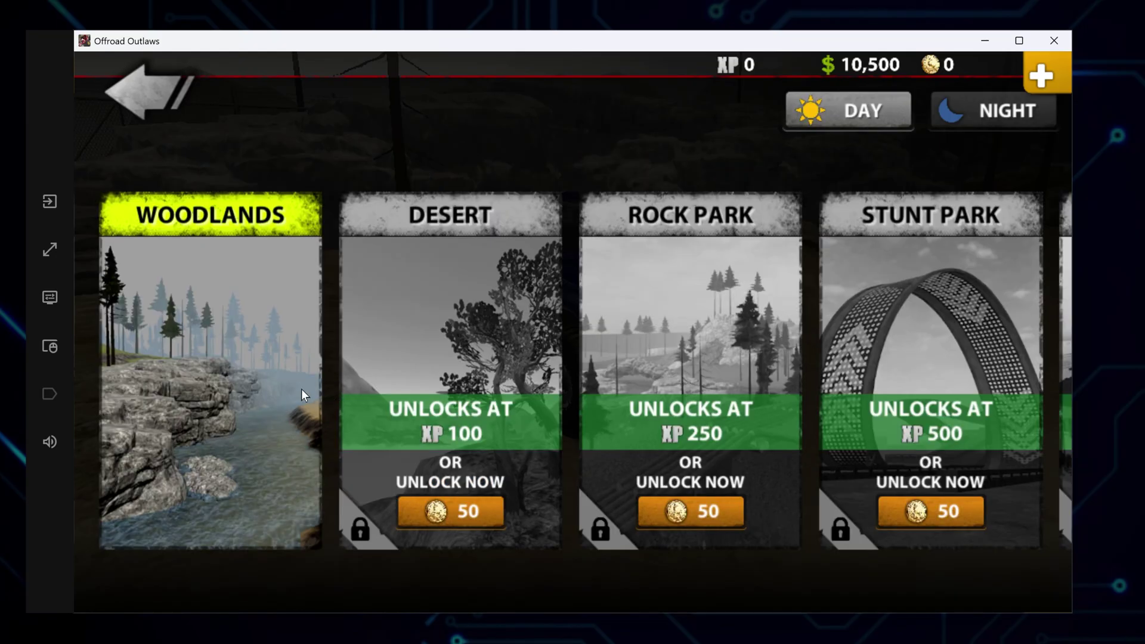
pyautogui.click(245, 375)
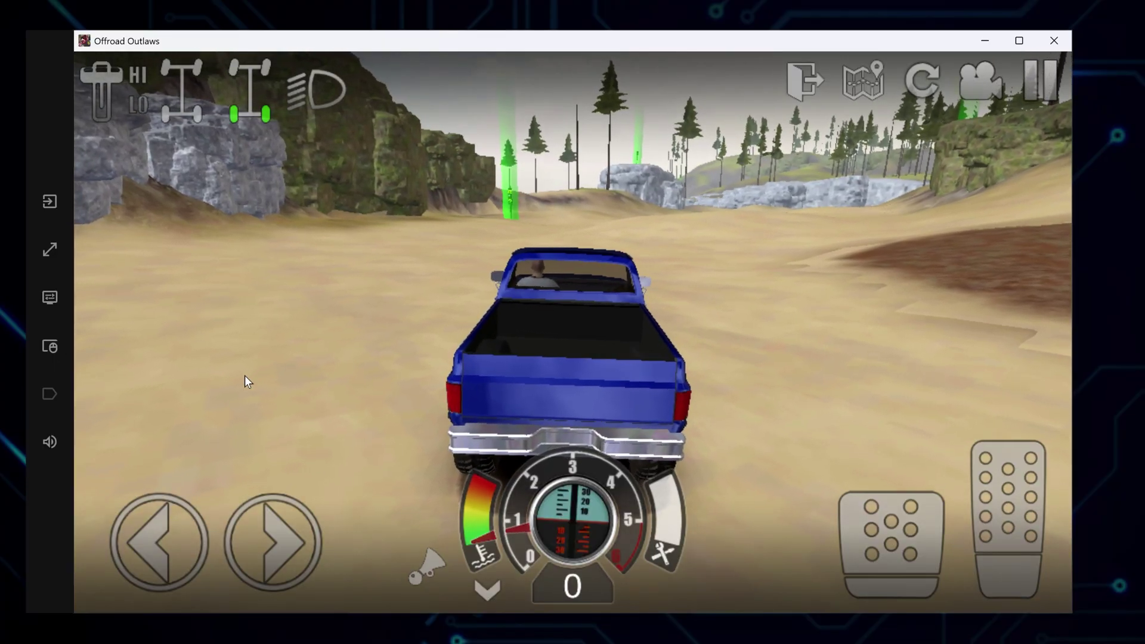
# Edit the game controls to map key A to a tap control, with its default Tap label removed, over the left steering arrow.
pyautogui.click(50, 346)
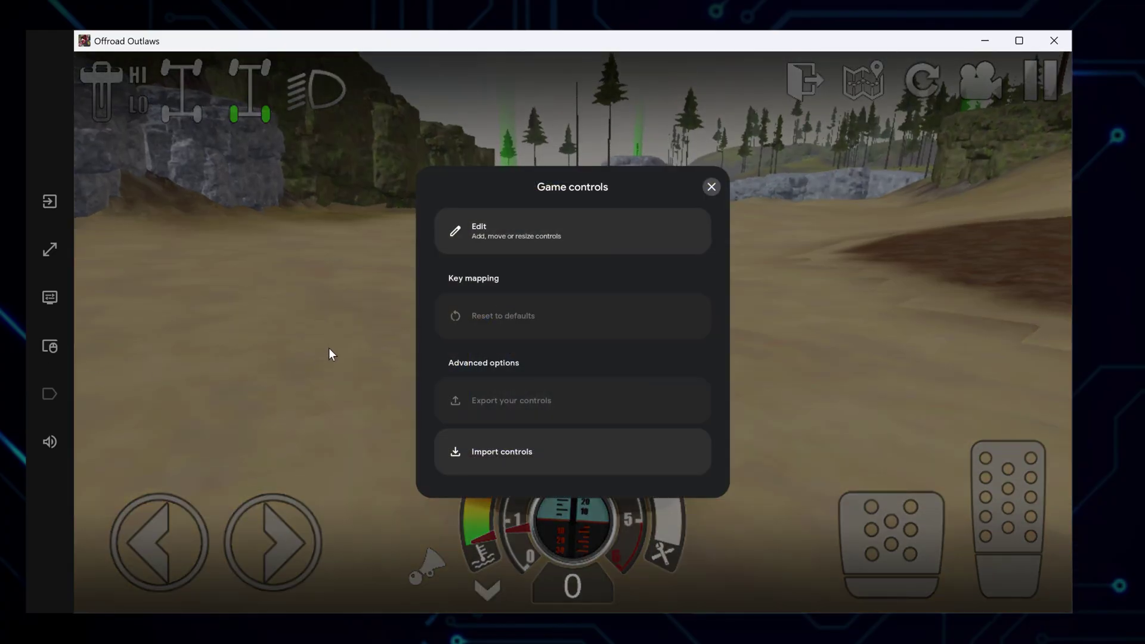
pyautogui.click(507, 237)
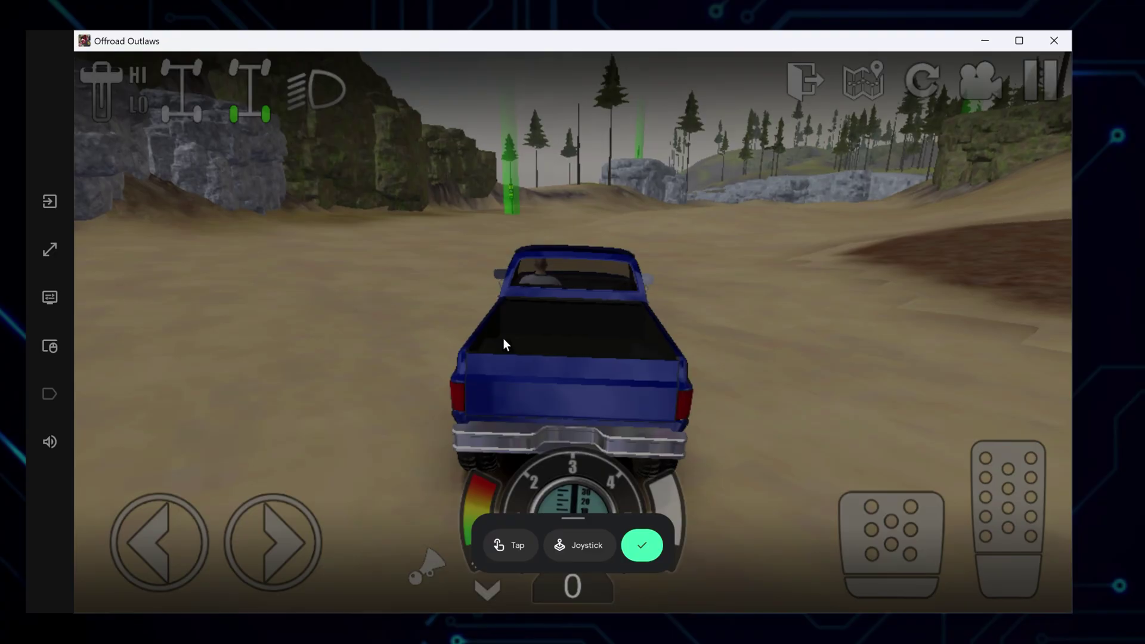
pyautogui.click(502, 549)
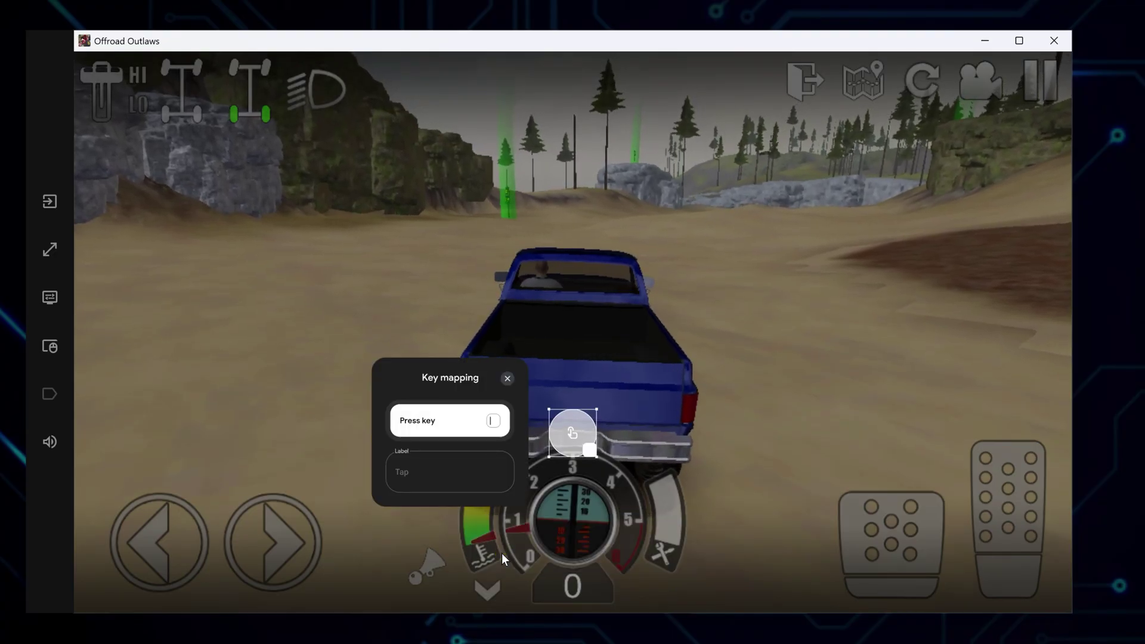
pyautogui.press('a')
pyautogui.moveTo(482, 474); pyautogui.dragTo(381, 473)
pyautogui.press('Delete')
pyautogui.press('Delete')
pyautogui.press('Delete')
pyautogui.write('a')
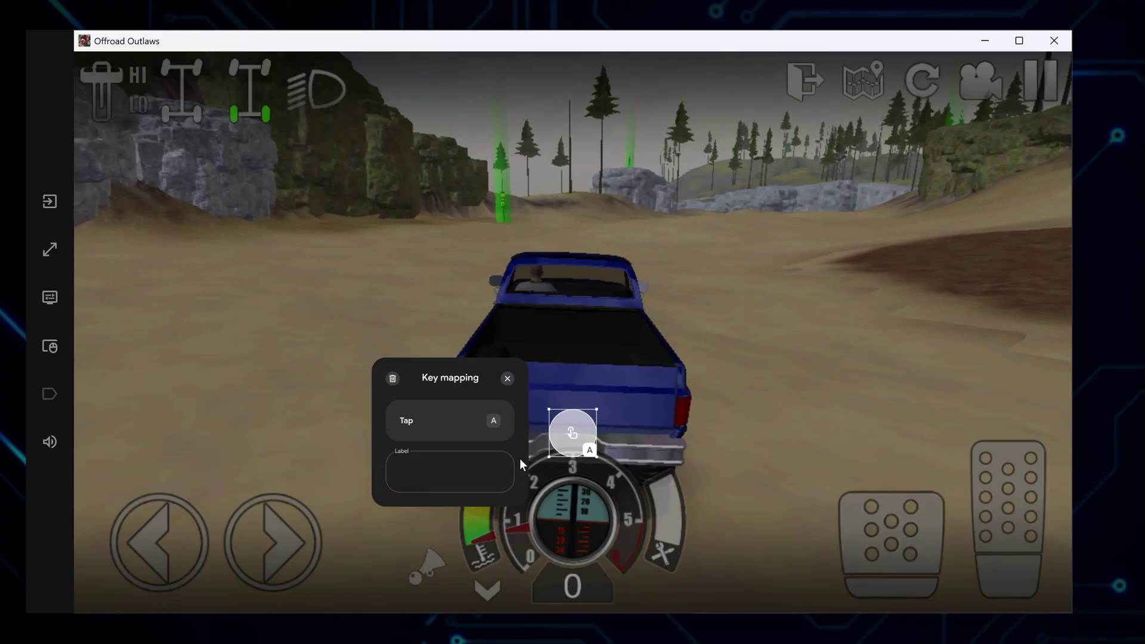
pyautogui.moveTo(572, 433); pyautogui.dragTo(158, 540)
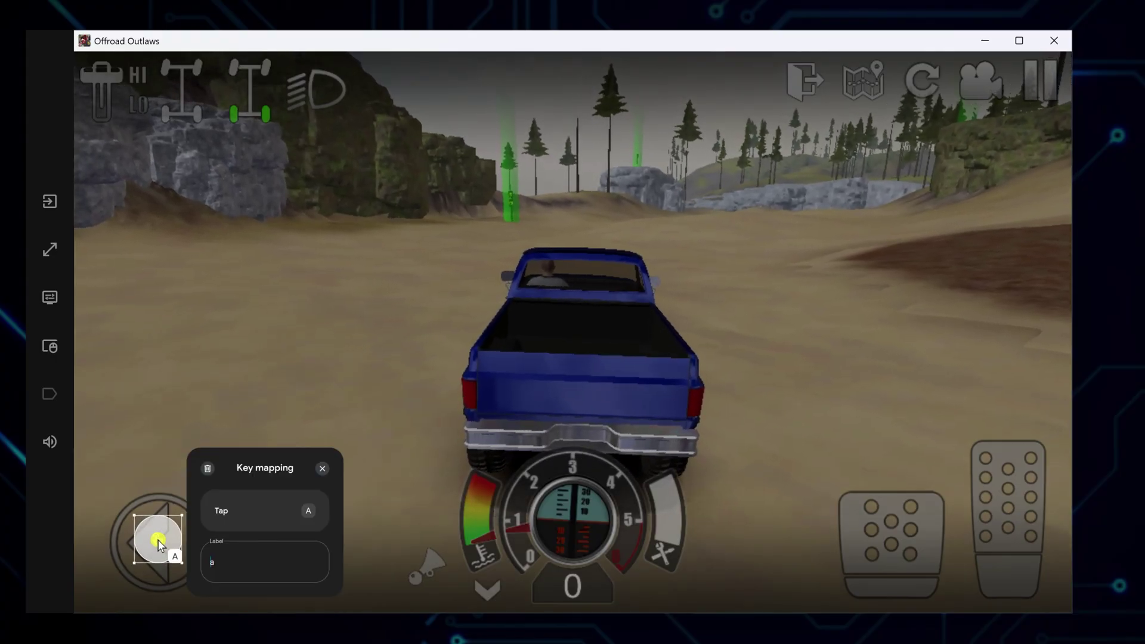
pyautogui.click(323, 469)
# Add tap controls for D on the right steering arrow, W on the gas pedal and S on the brake pedal.
pyautogui.click(514, 546)
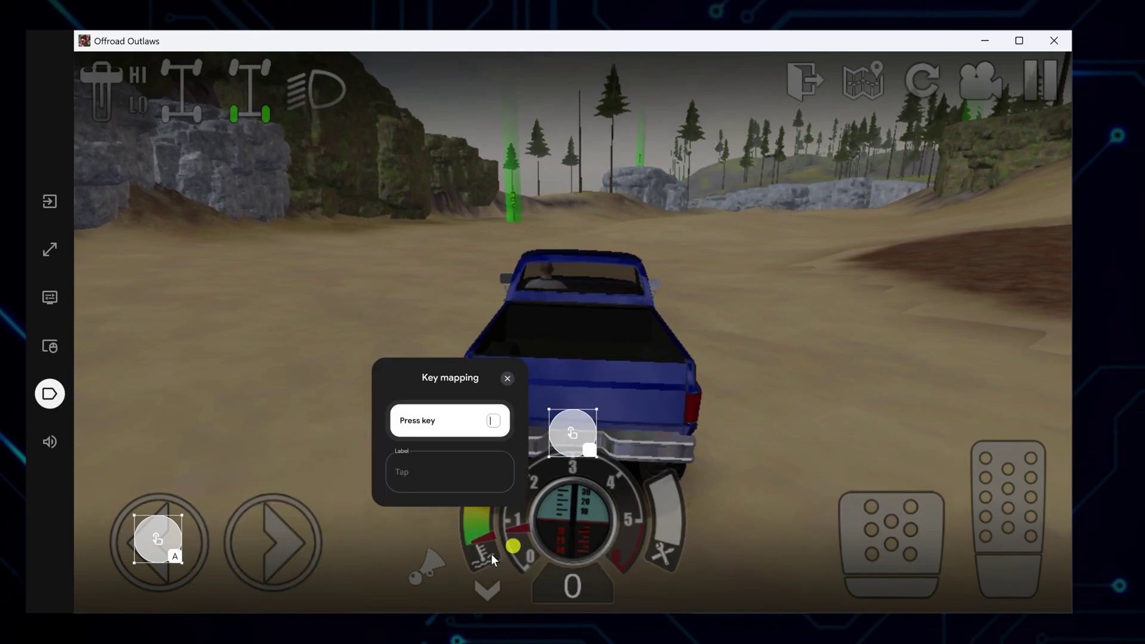
pyautogui.press('d')
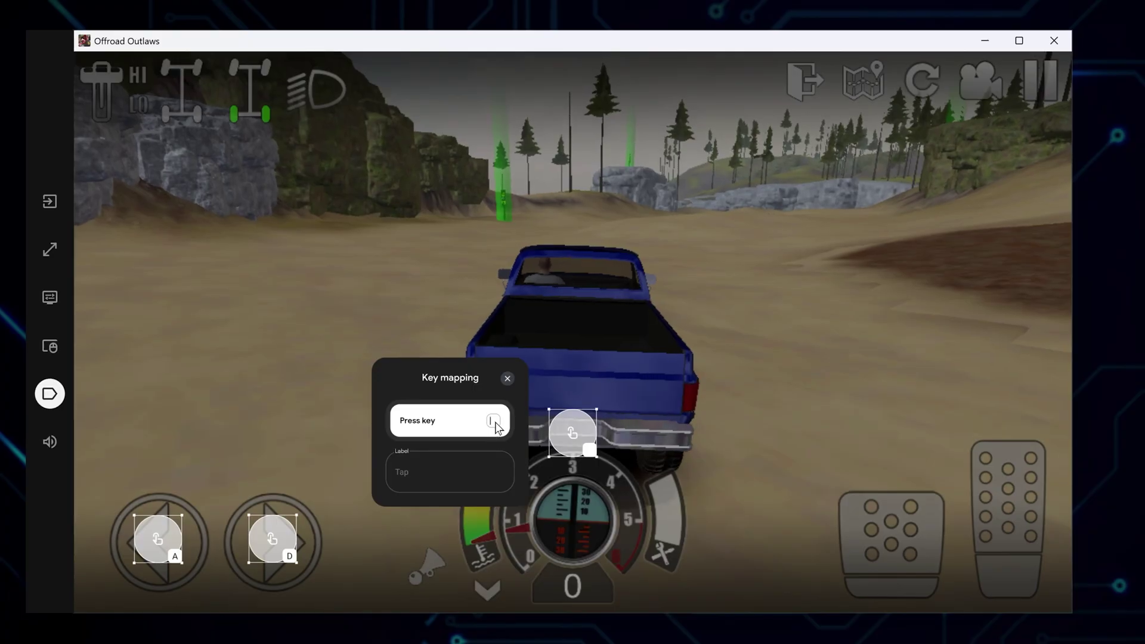
pyautogui.press('w')
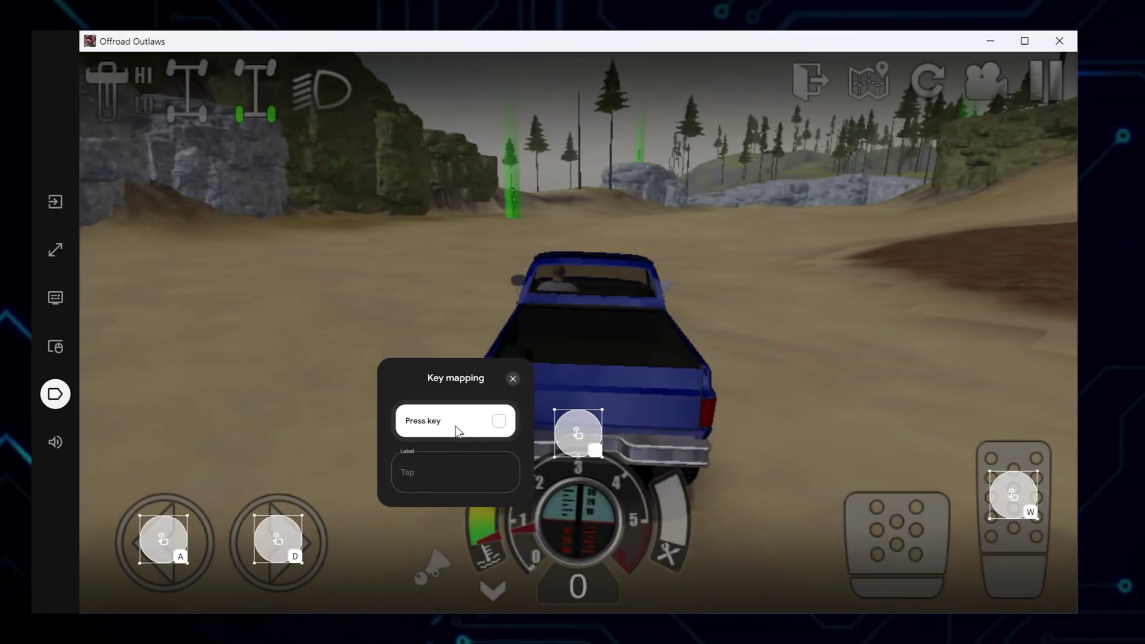
pyautogui.press('s')
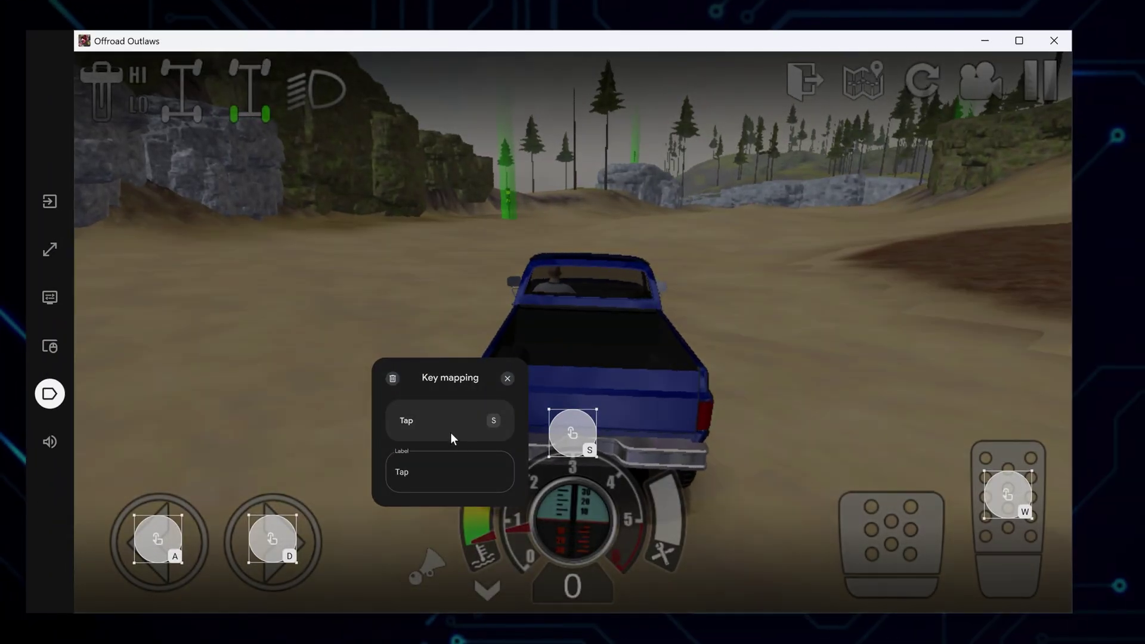
pyautogui.click(430, 482)
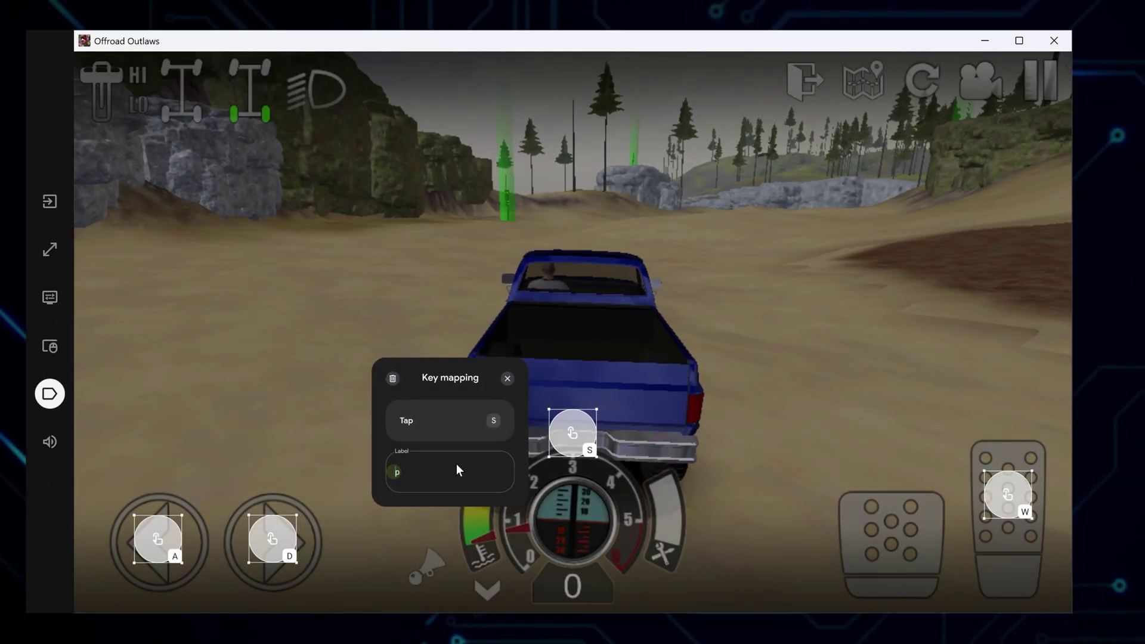
pyautogui.press('Escape')
pyautogui.click(711, 113)
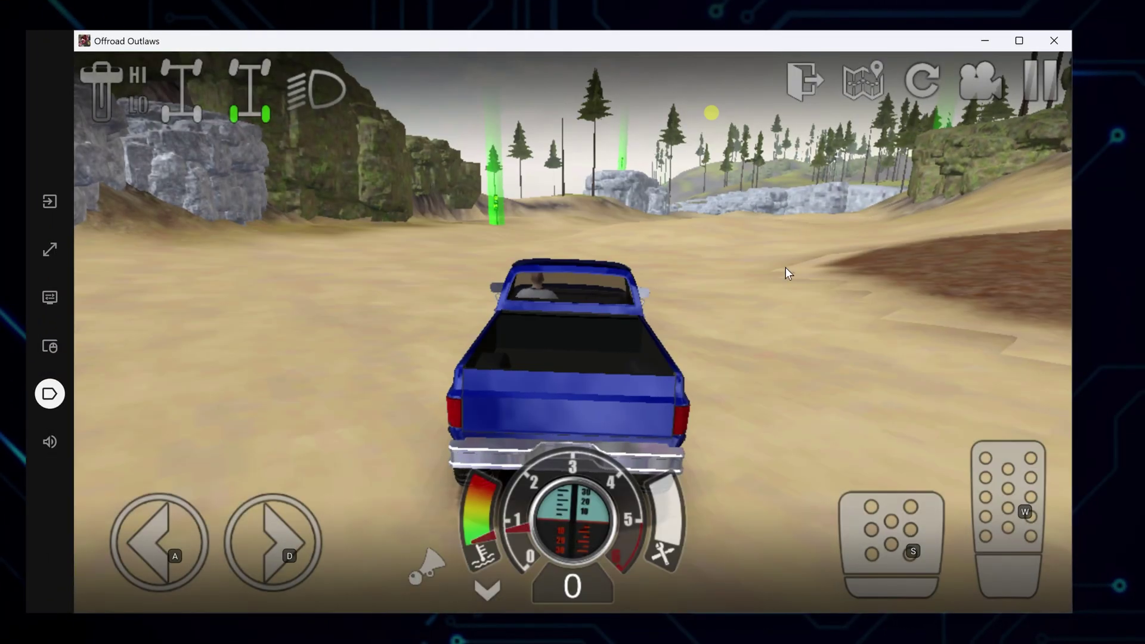
# Test-drive the truck with the mapped keys and try the horn and the down arrow beside the speedometer.
pyautogui.press('w')
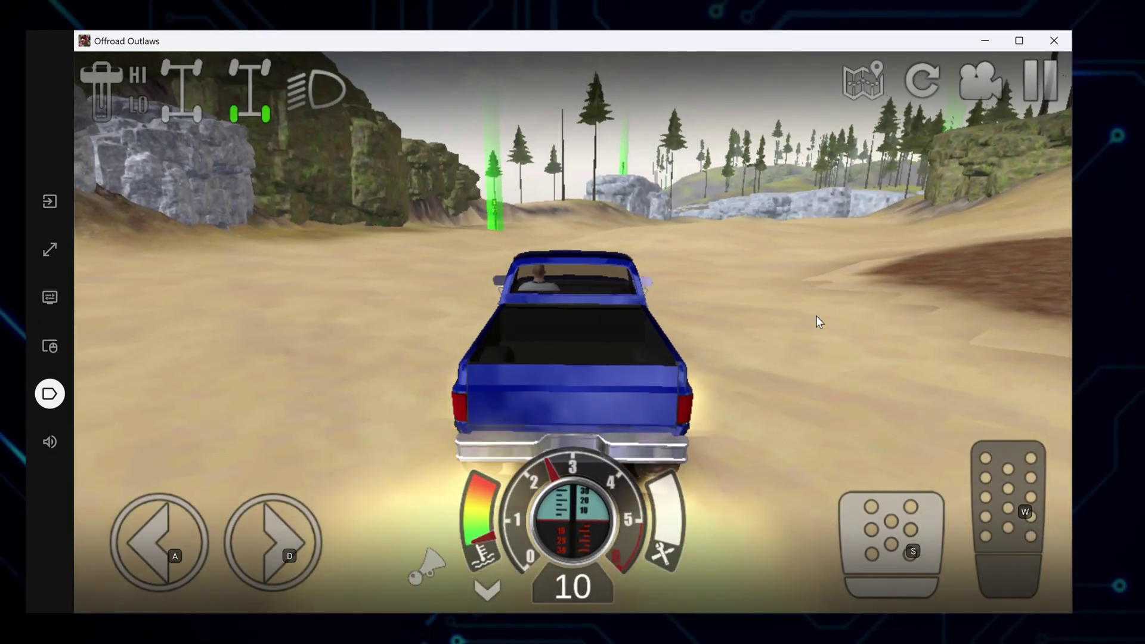
pyautogui.press('d')
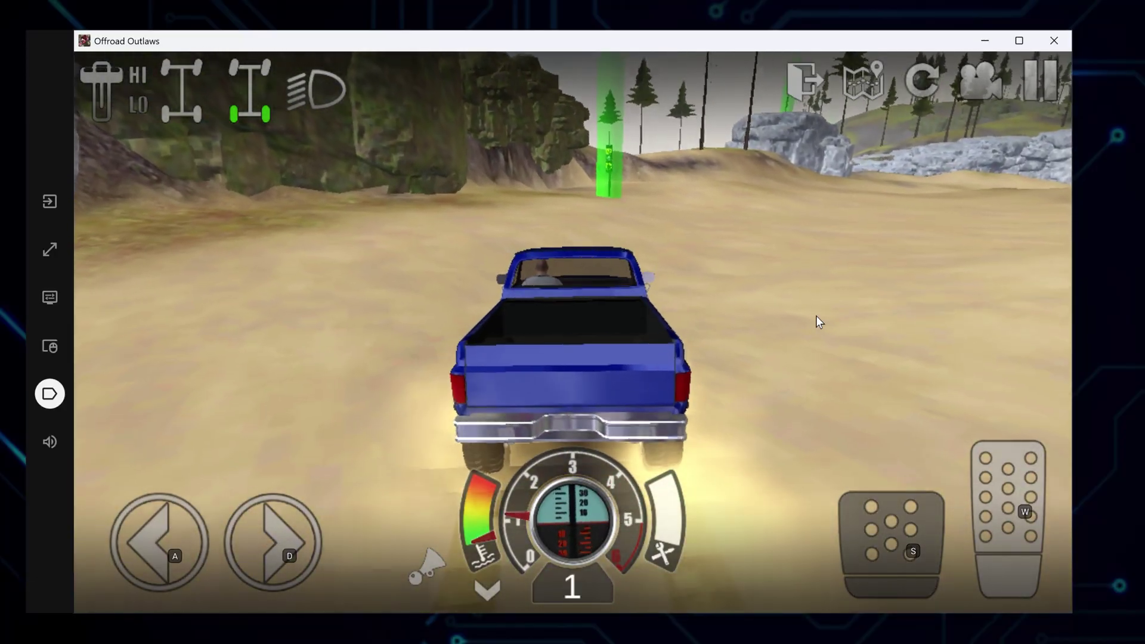
pyautogui.click(439, 569)
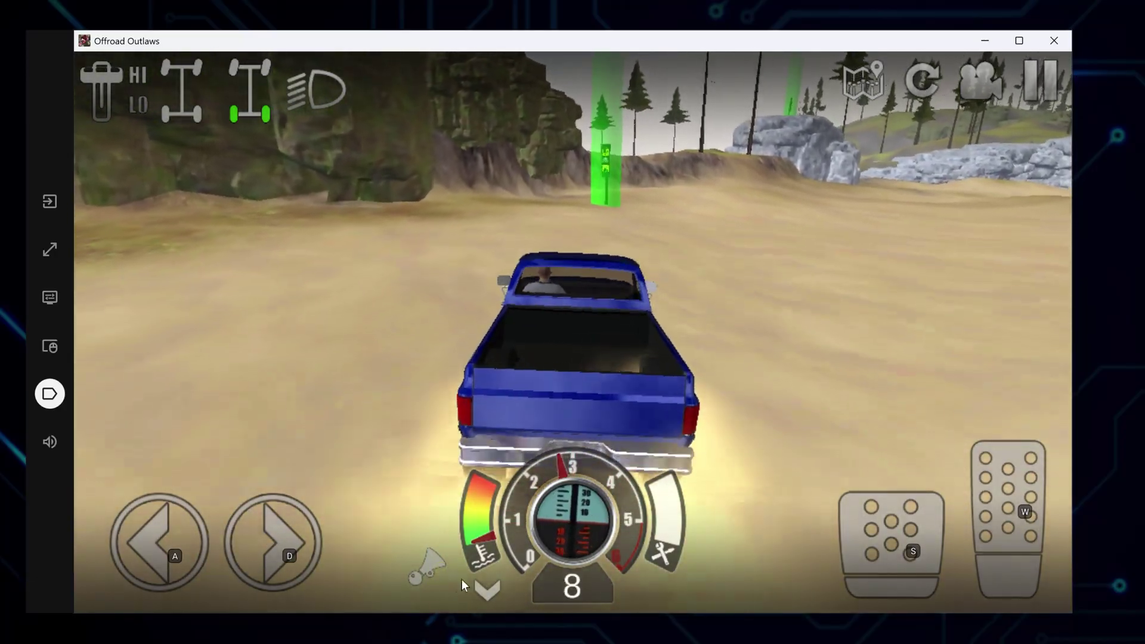
pyautogui.click(485, 589)
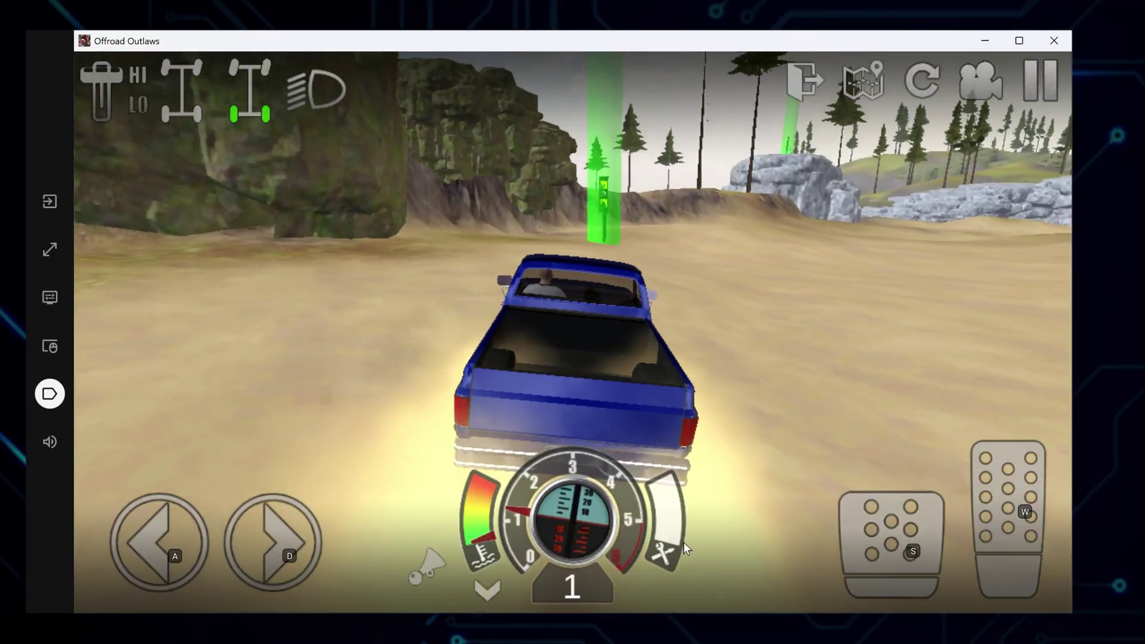